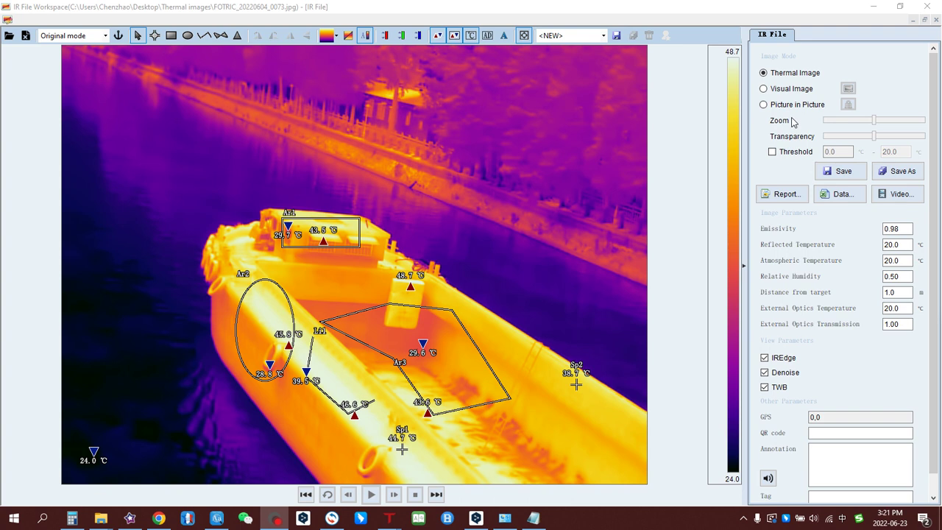
Display the visual image and view the file chooser for replacing it, without picking a picture.
click(764, 89)
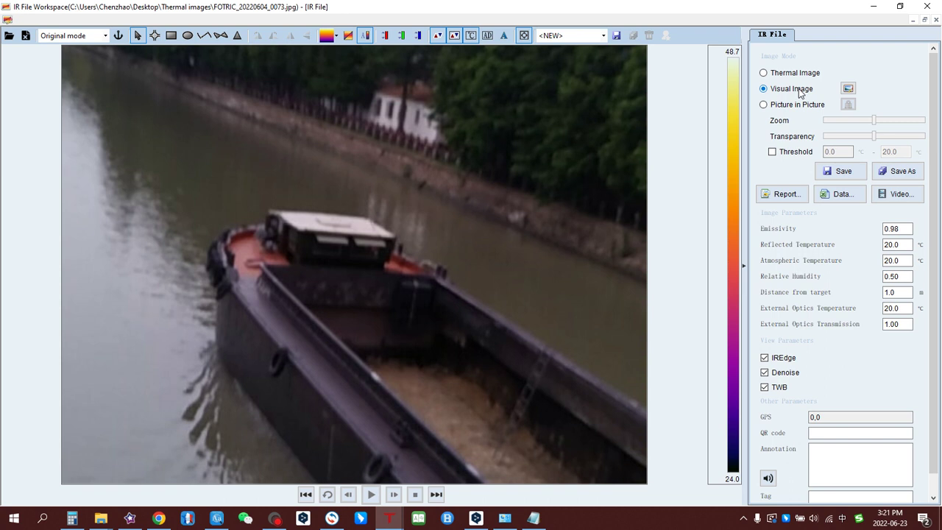
click(848, 89)
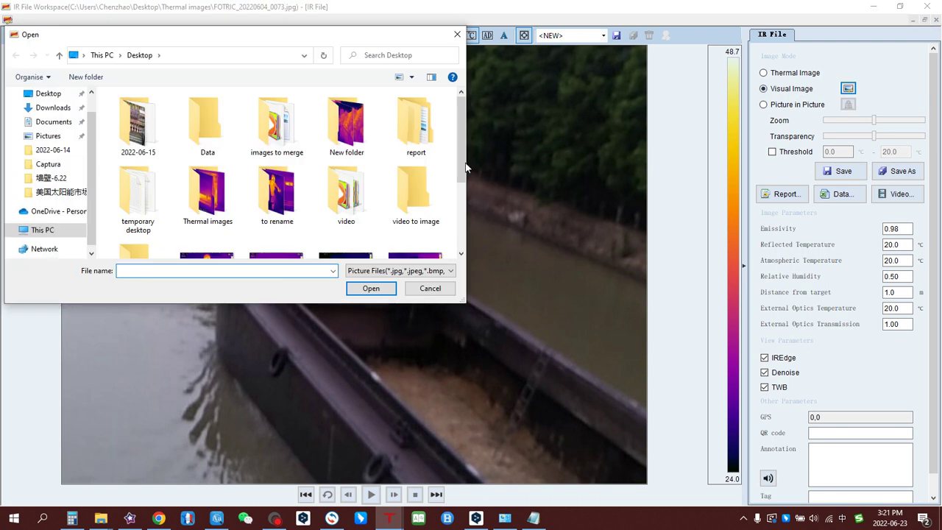
mouse_move(465, 168)
mouse_down()
mouse_move(464, 242)
mouse_move(464, 169)
mouse_up()
click(457, 34)
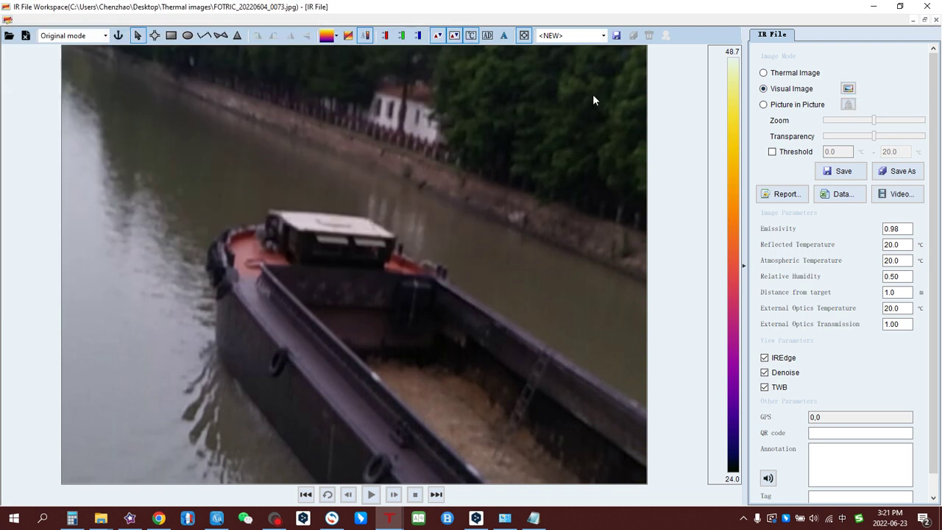
Display the image as Picture in Picture and unlock the overlay for position and size adjustment.
click(763, 105)
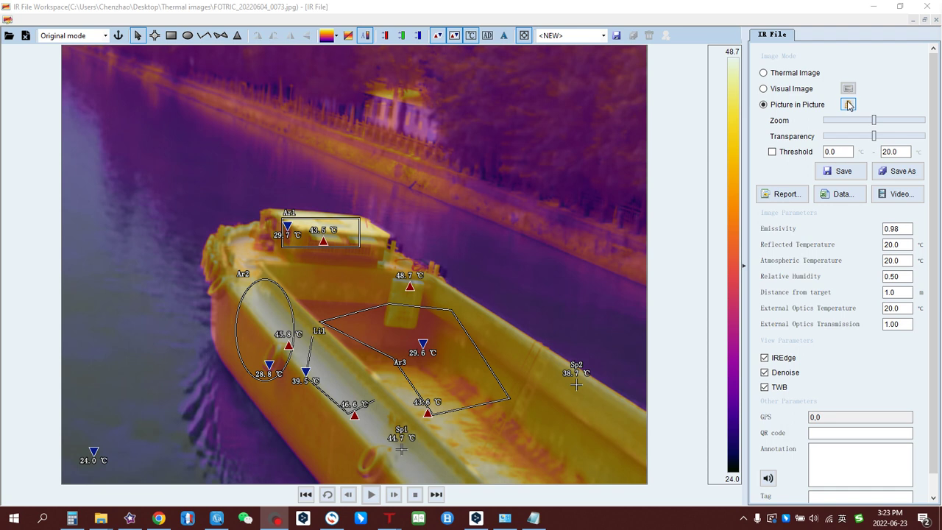
click(848, 106)
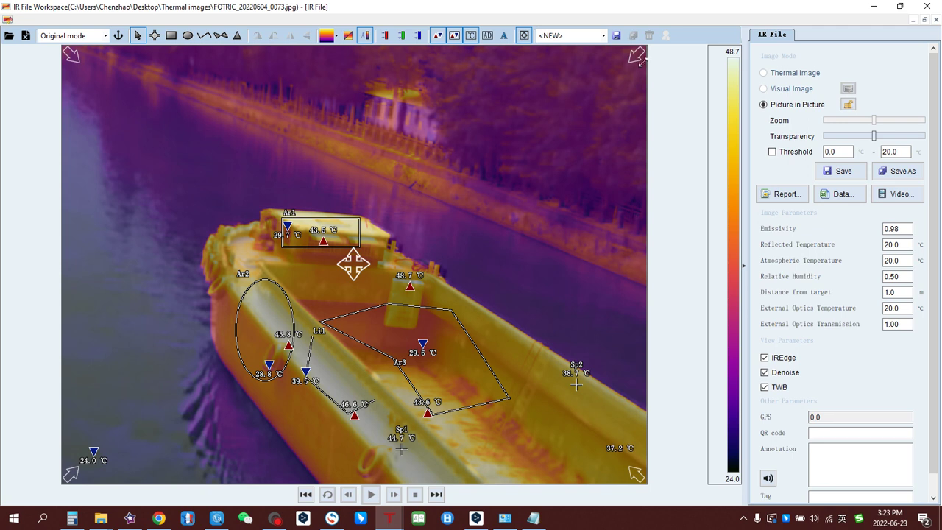
drag(639, 55, 661, 85)
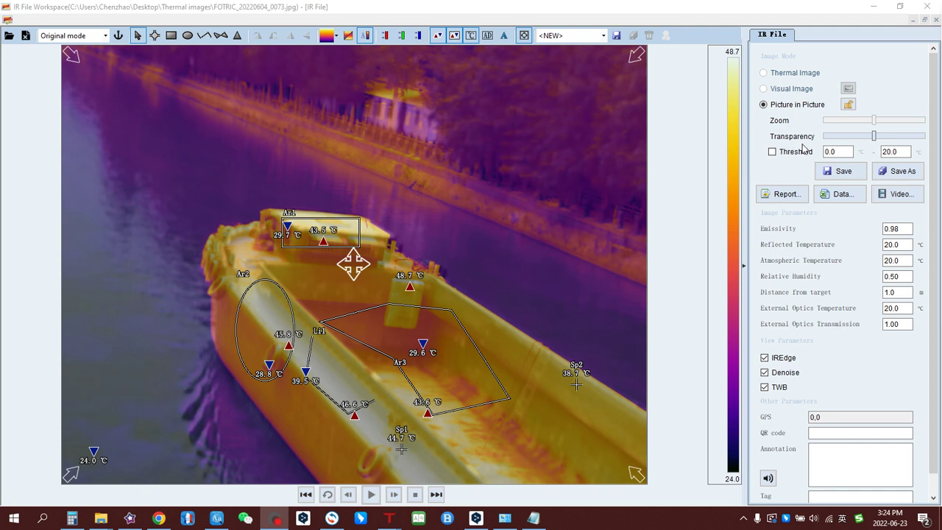
Try high and low transparency for the picture-in-picture overlay and return it to the middle.
click(895, 140)
drag(895, 140, 916, 140)
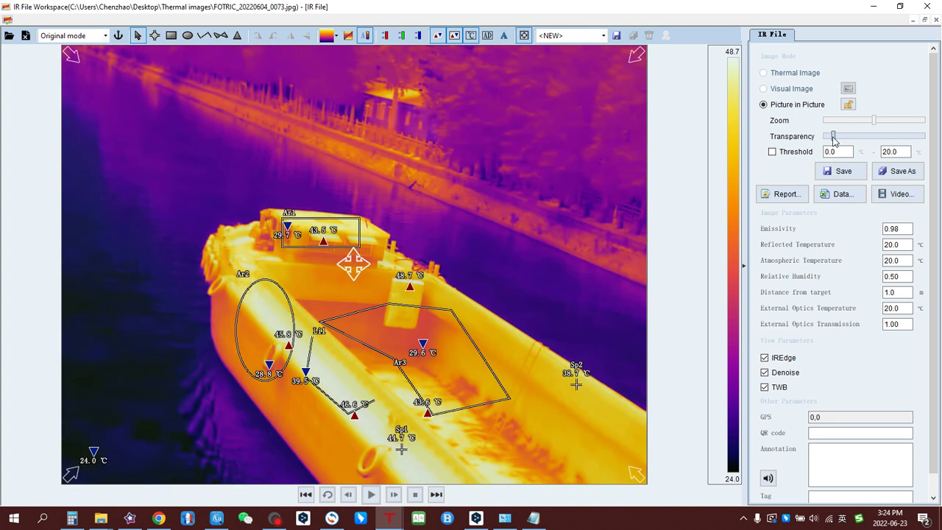
click(836, 138)
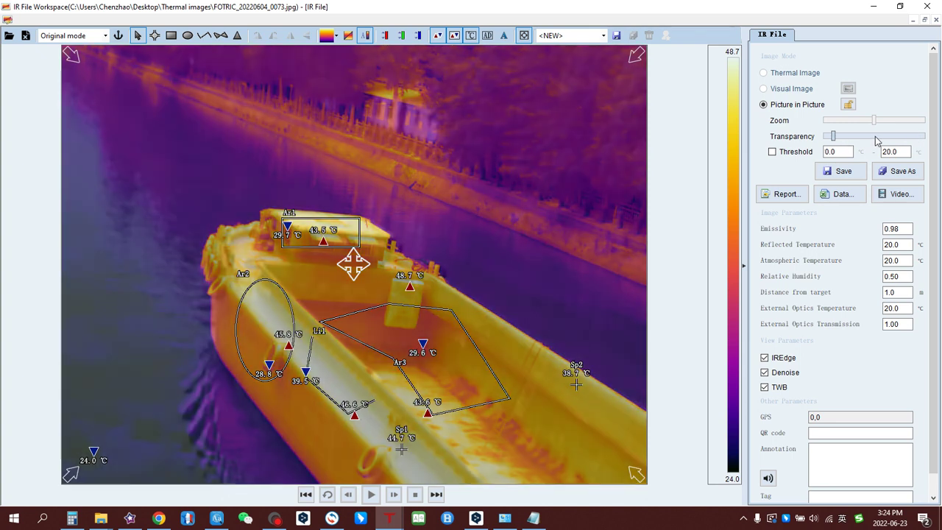
mouse_move(876, 137)
mouse_down()
mouse_move(912, 139)
mouse_move(875, 140)
mouse_up()
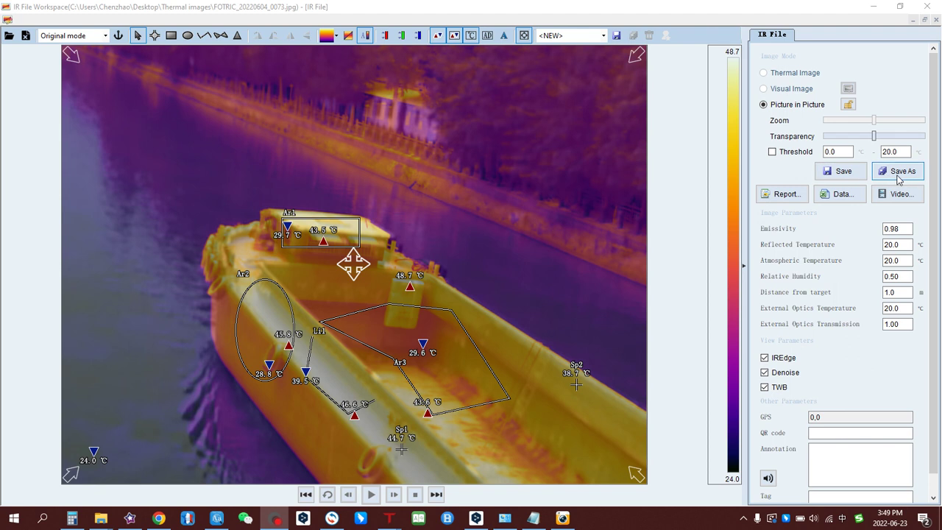
Export a Word report of the image as report-1 into the report folder on the Desktop.
click(791, 195)
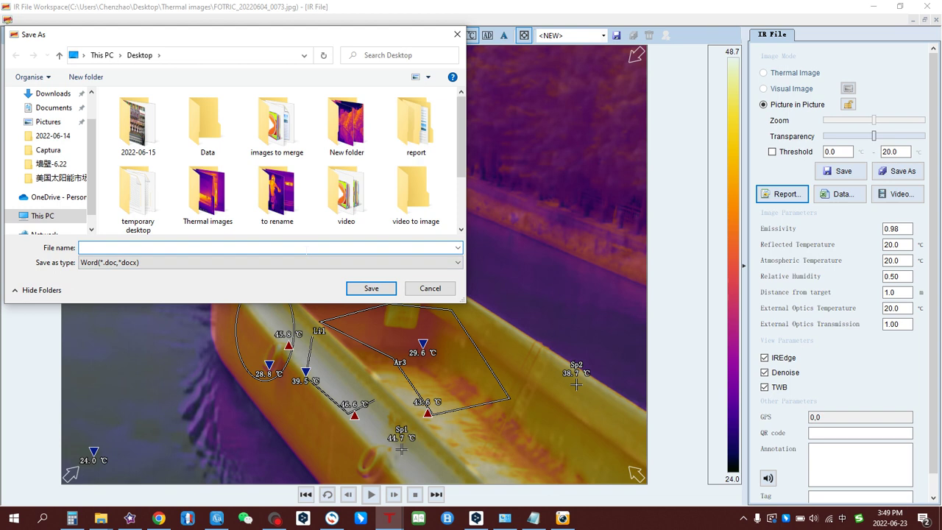
text(repo)
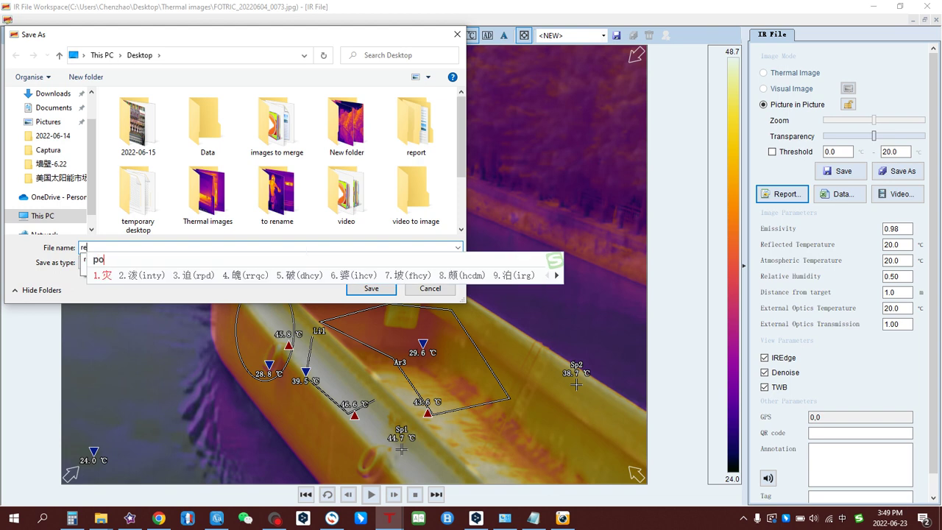
key(shift)
text(rt-1)
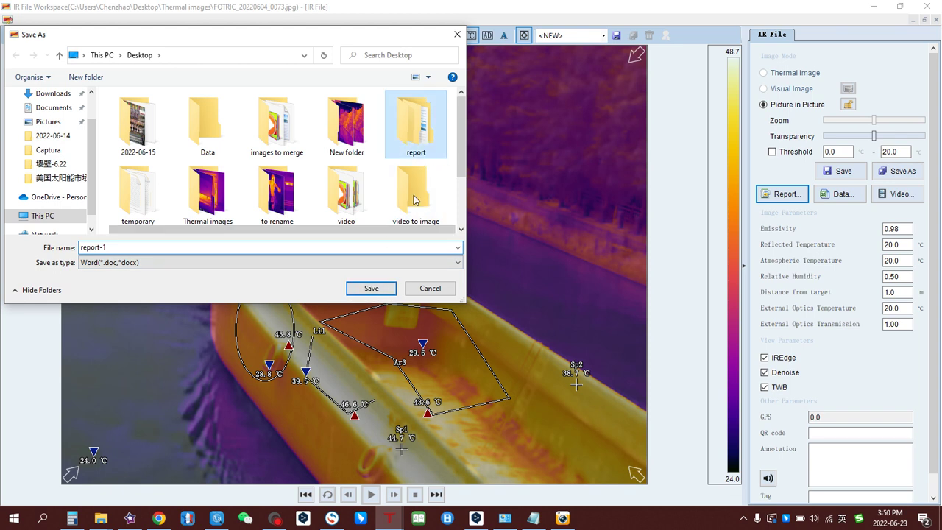
double_click(417, 132)
click(379, 289)
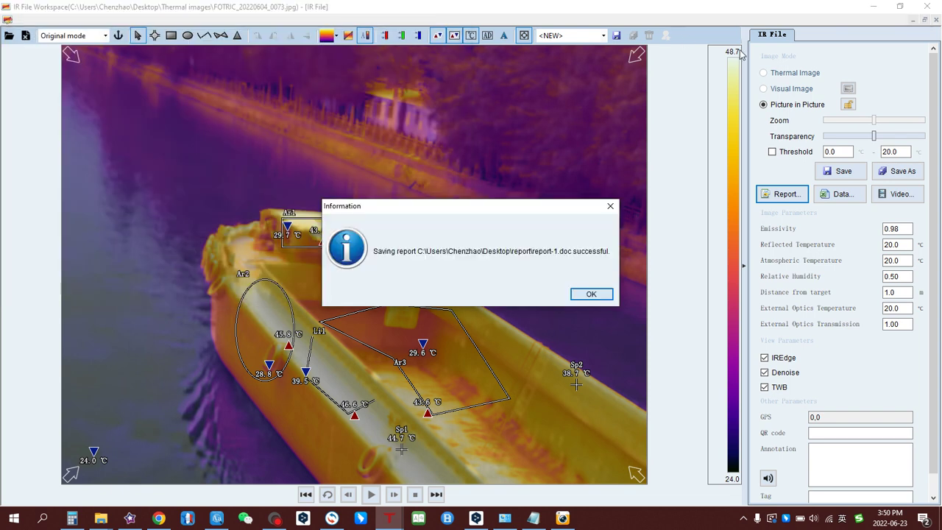
click(604, 294)
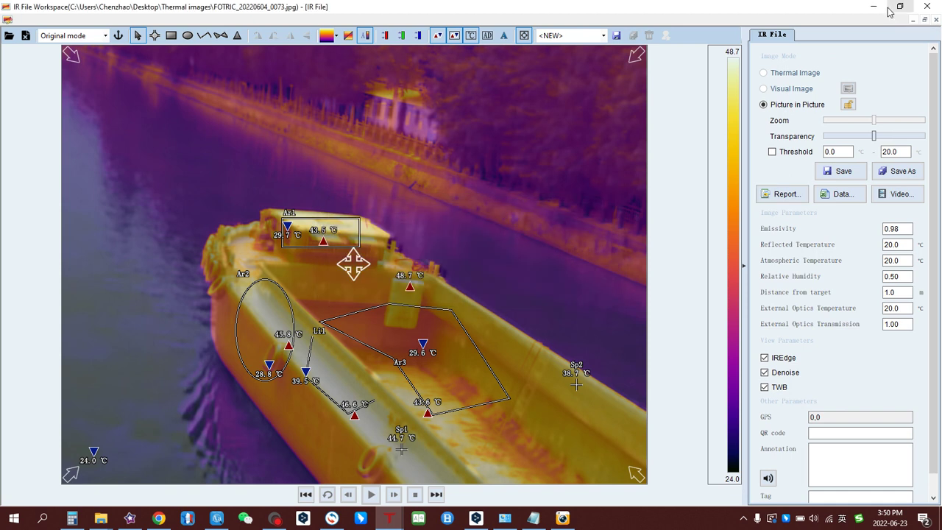
Open report-1 from the Desktop's report folder in Word, review its images, test environment and test data, and close it.
click(874, 6)
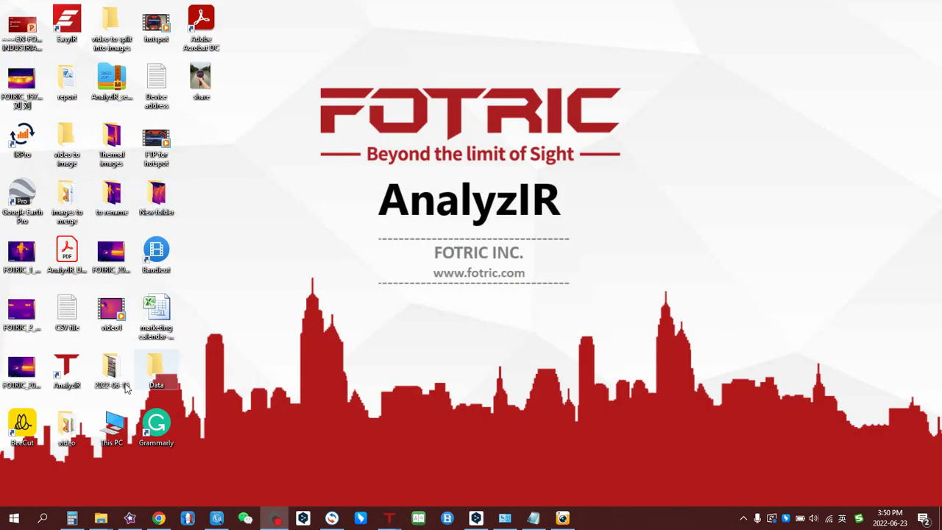
double_click(66, 79)
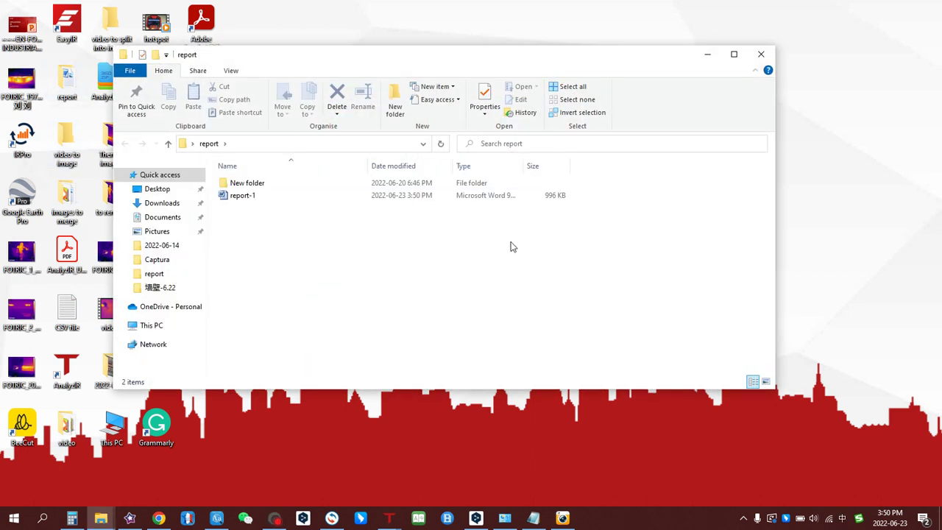
double_click(269, 196)
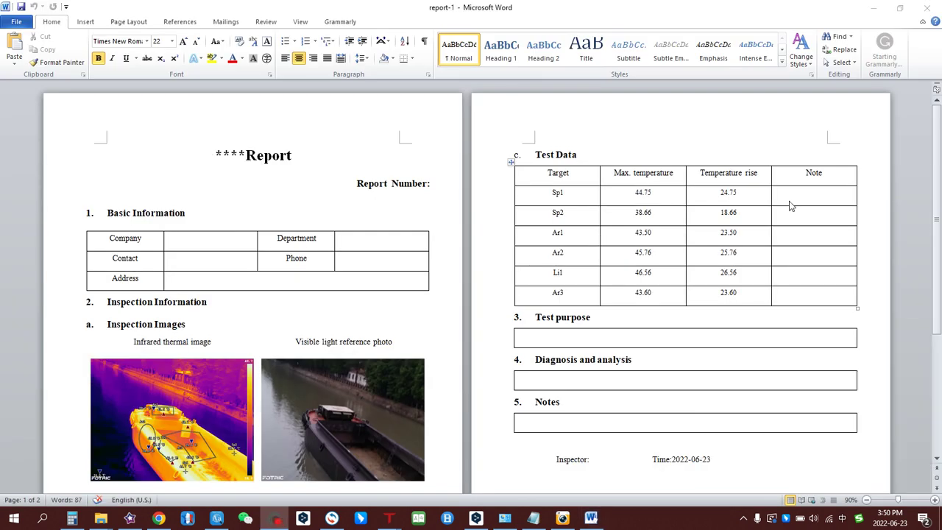
scroll(688, 198, down, 5)
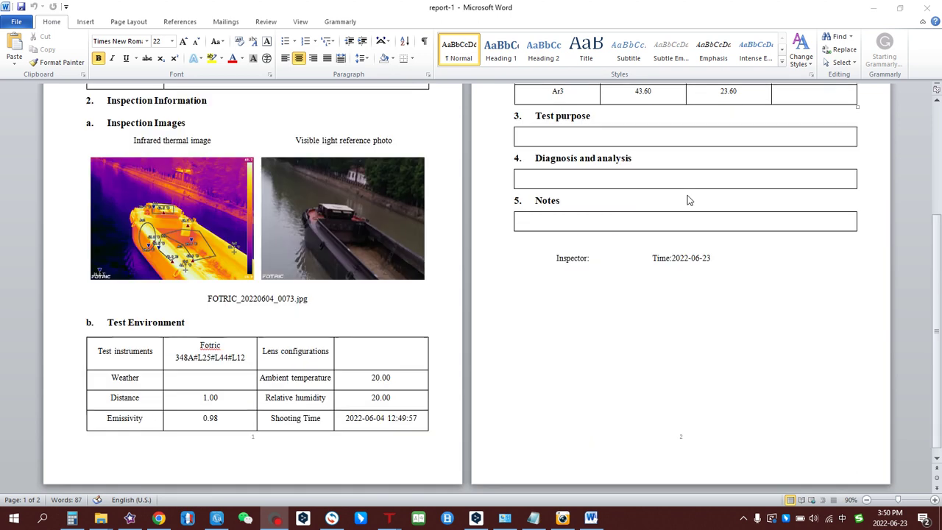
scroll(688, 199, up, 4)
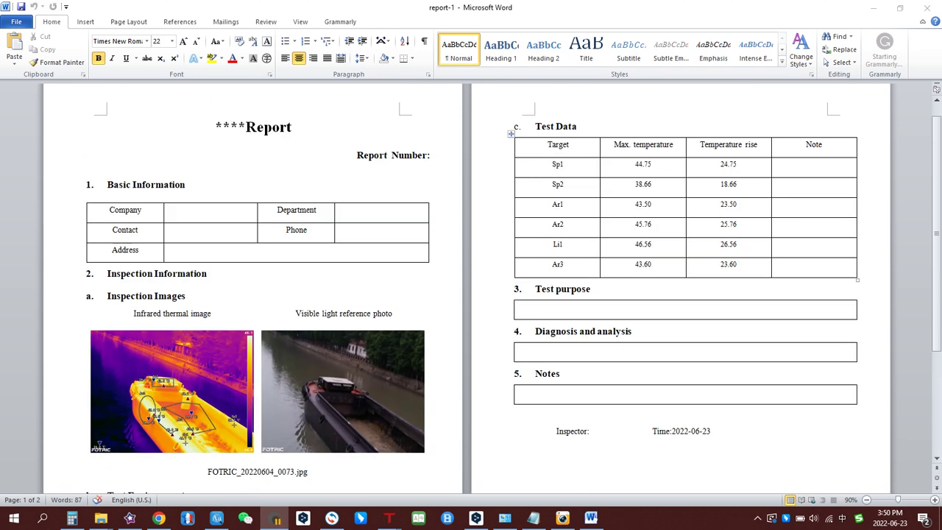
click(926, 8)
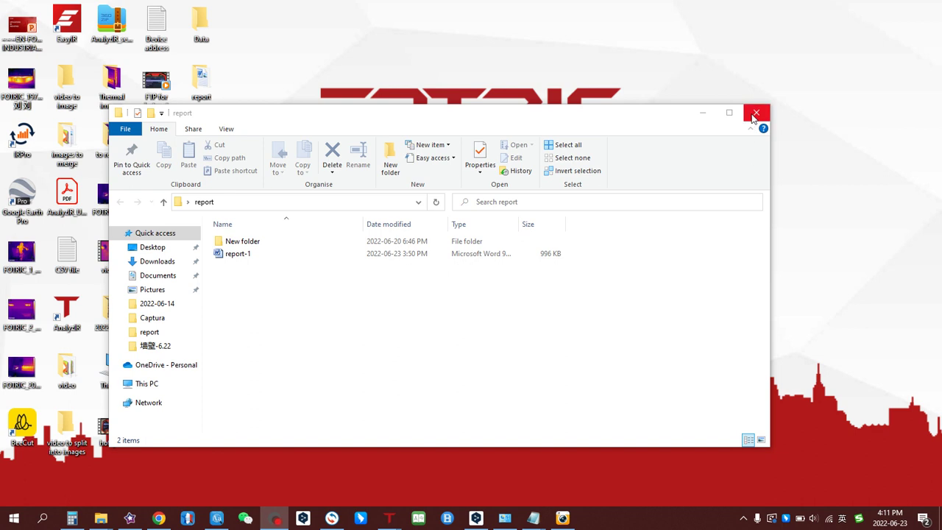
click(761, 110)
Switch back to the IR File Workspace and bring up the Notepad note on CSV files for reading.
mouse_move(401, 517)
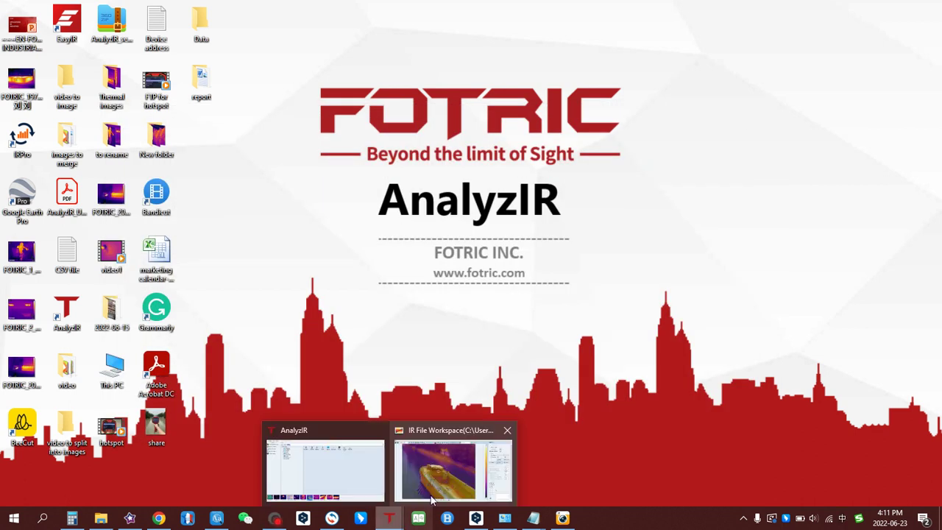
click(448, 466)
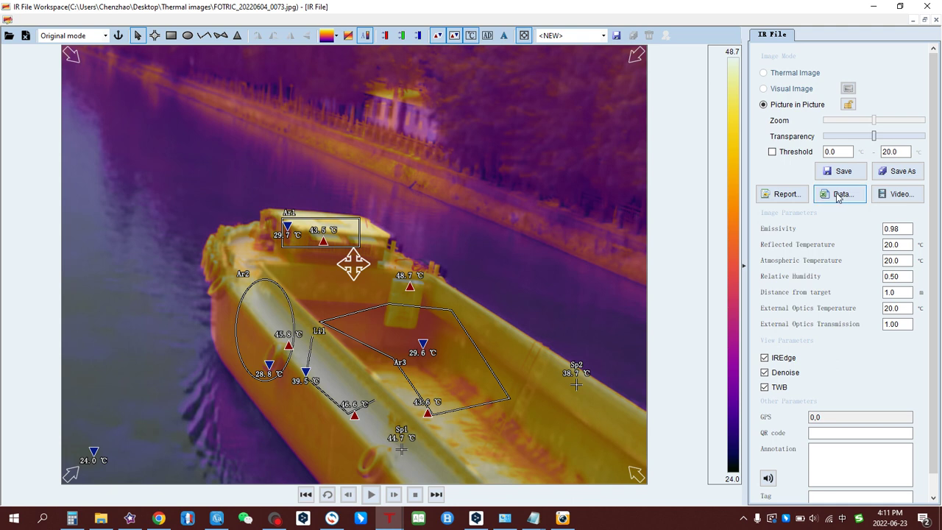
click(534, 518)
click(597, 460)
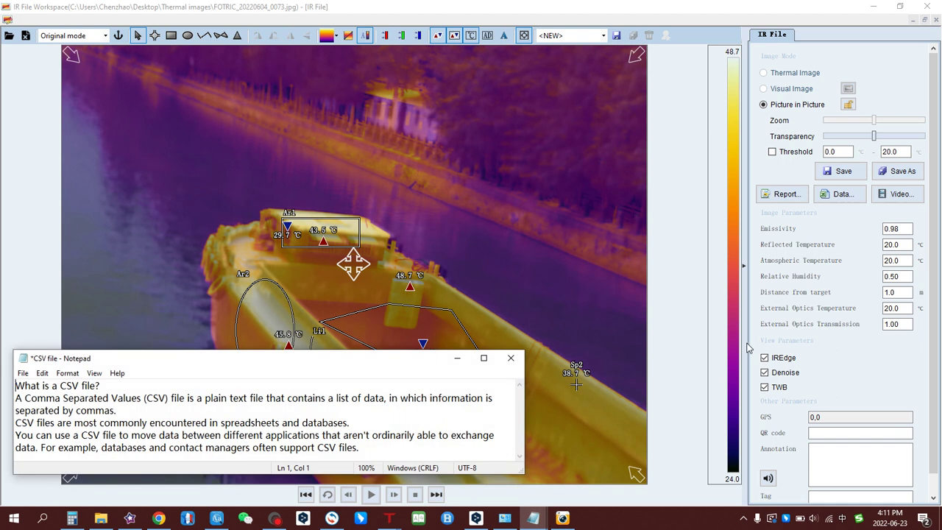
Export the image's temperature data with the None range setting as CSV file raw data in the Desktop's Data folder.
click(836, 198)
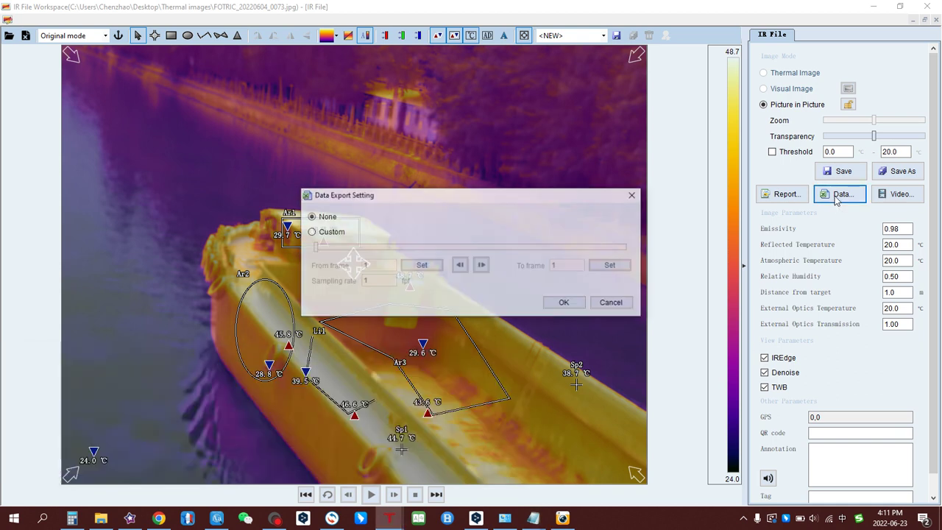
click(565, 304)
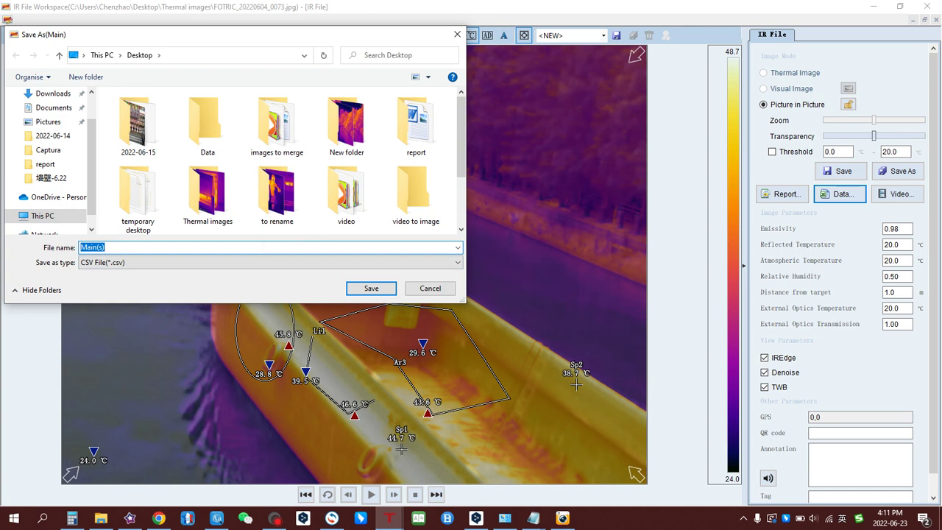
text(raw data)
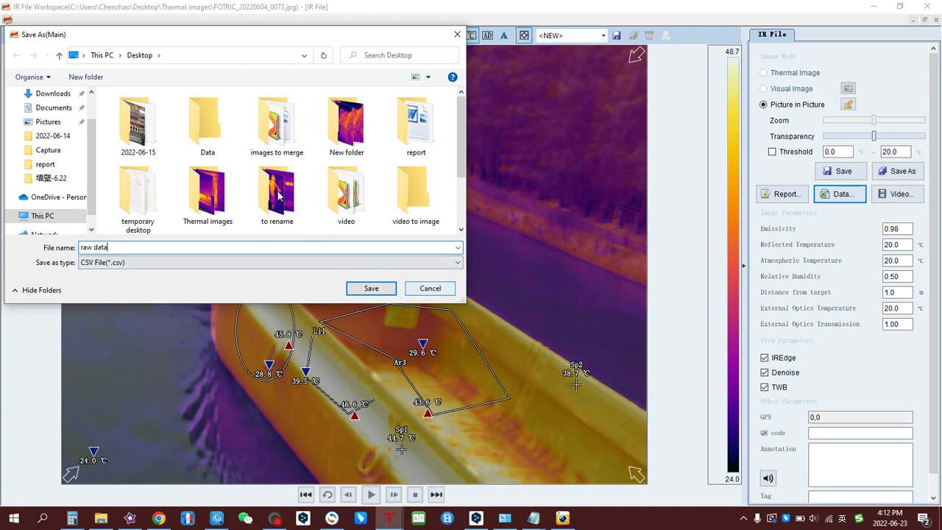
double_click(225, 145)
click(371, 288)
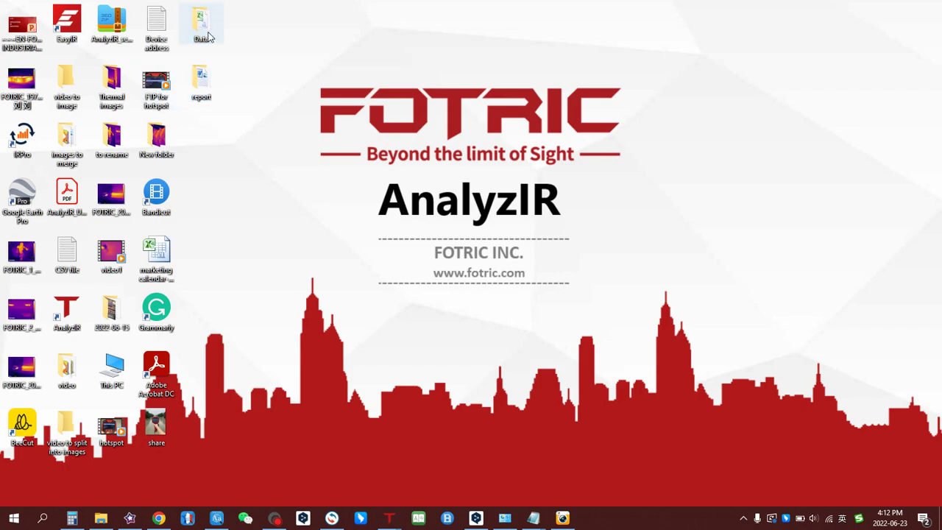
Open raw data from the Desktop's Data folder in Excel and look through its temperature values.
double_click(201, 26)
click(247, 241)
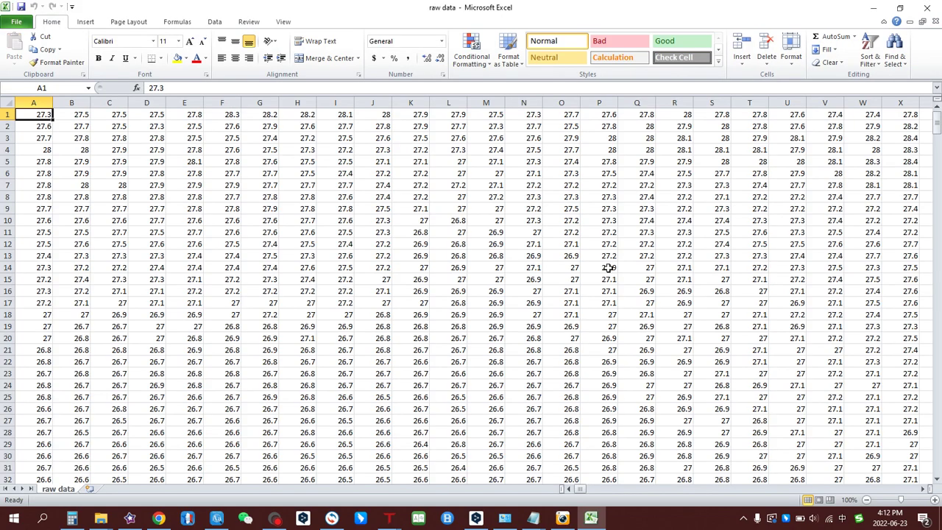
scroll(707, 267, down, 13)
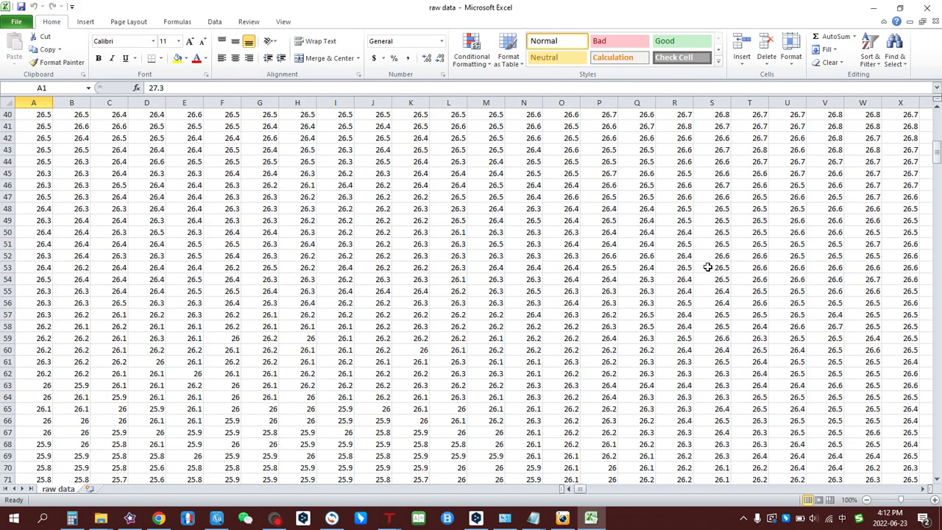
scroll(707, 267, up, 8)
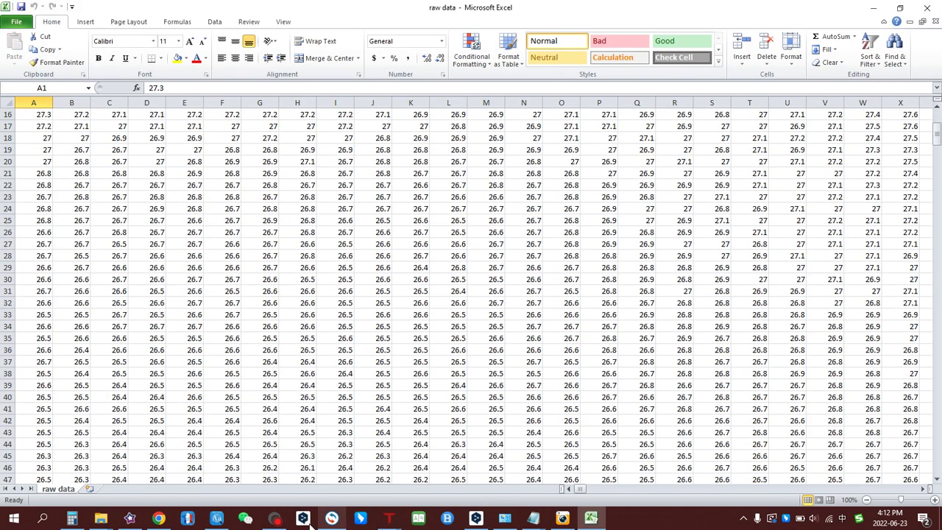
click(277, 519)
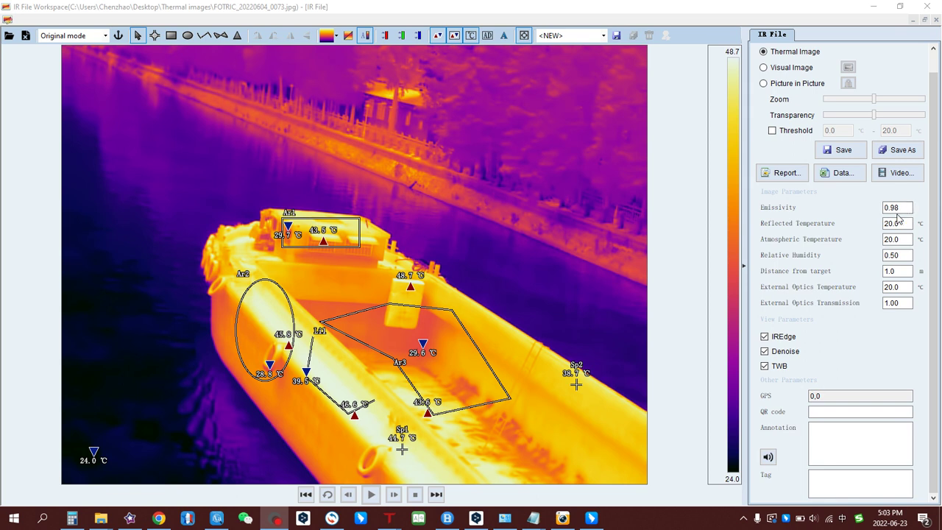
Go through the emissivity, atmospheric temperature and distance from target parameters and bring up a Notepad note.
click(896, 211)
click(898, 239)
click(898, 269)
mouse_move(533, 518)
click(622, 470)
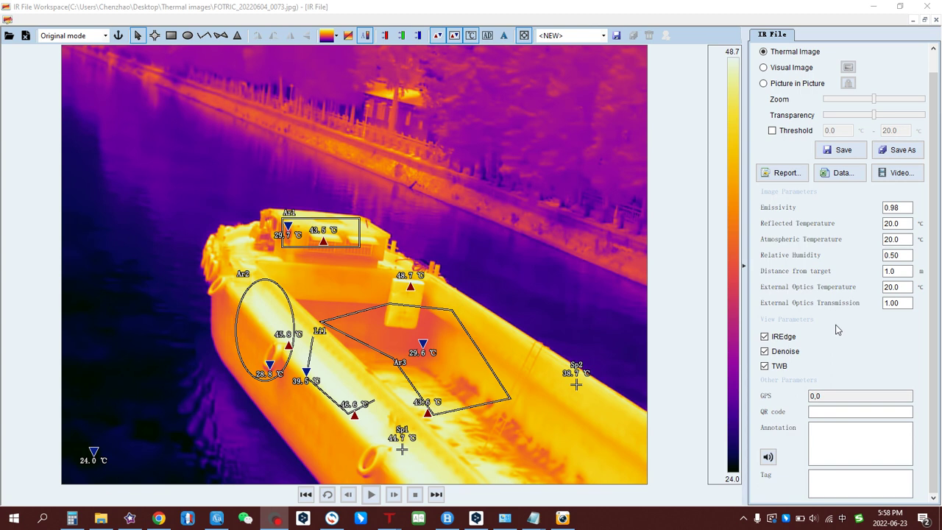
Bring up the Notepad note on IRedge, read its explanation, and return to the thermal image.
mouse_move(534, 518)
click(592, 471)
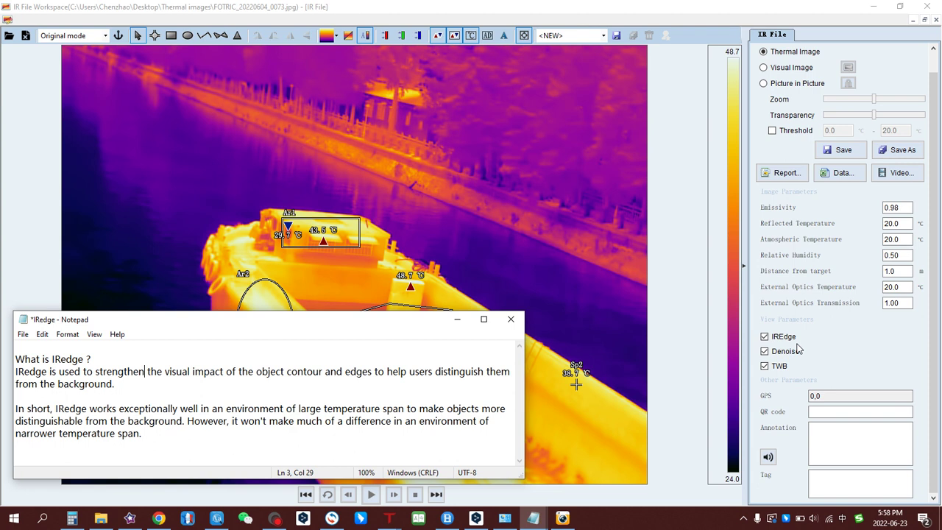
click(938, 312)
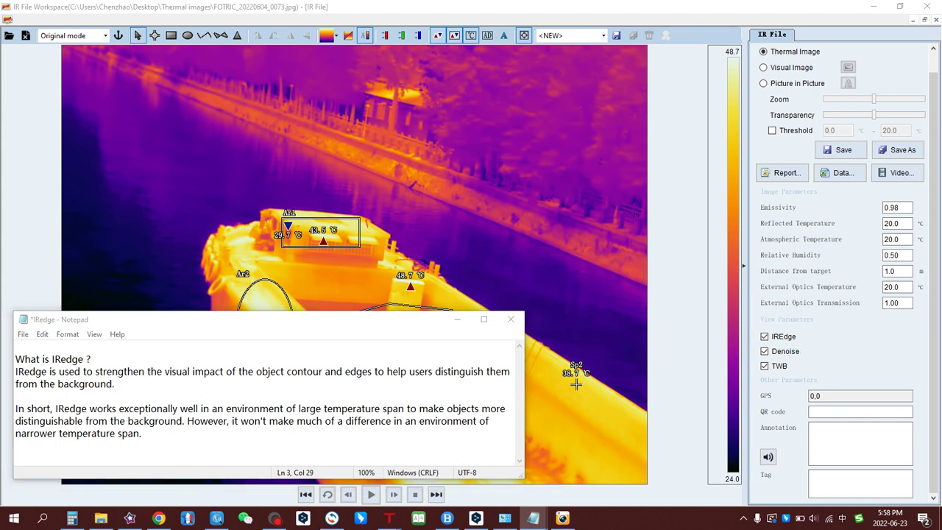
click(695, 16)
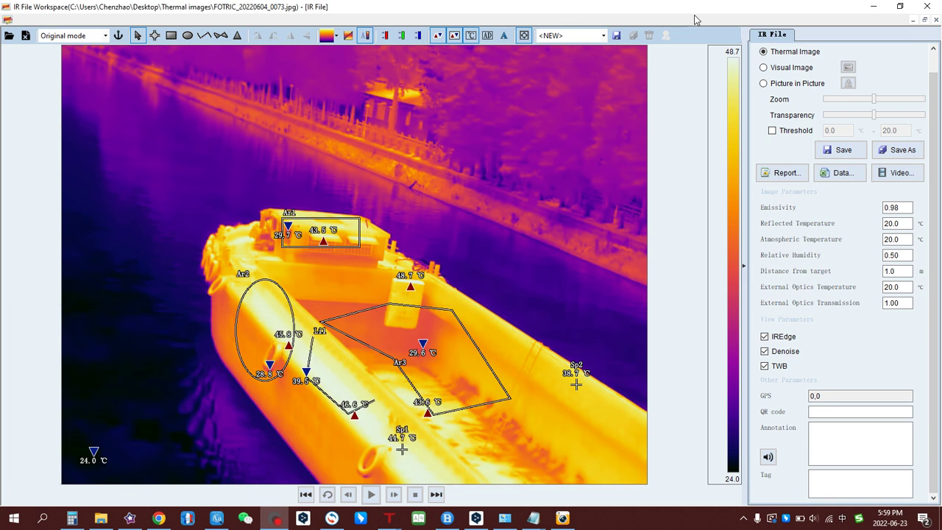
Switch IREdge off and back on for the boat's thermal image, and do the same with Denoise, to compare the display.
click(764, 338)
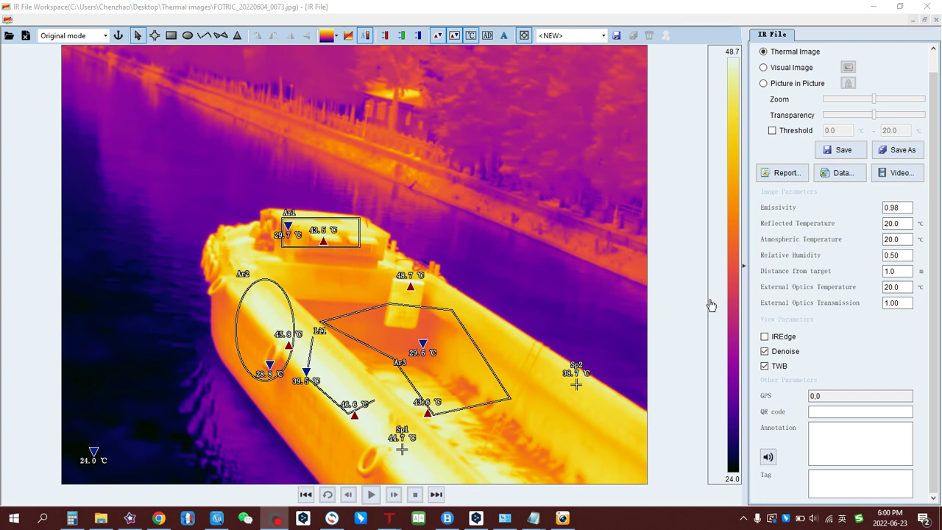
click(764, 337)
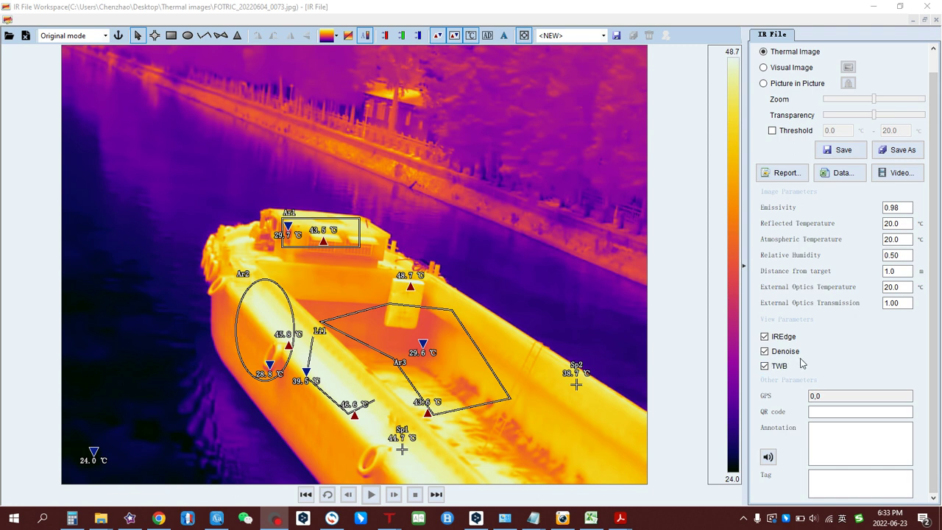
click(764, 352)
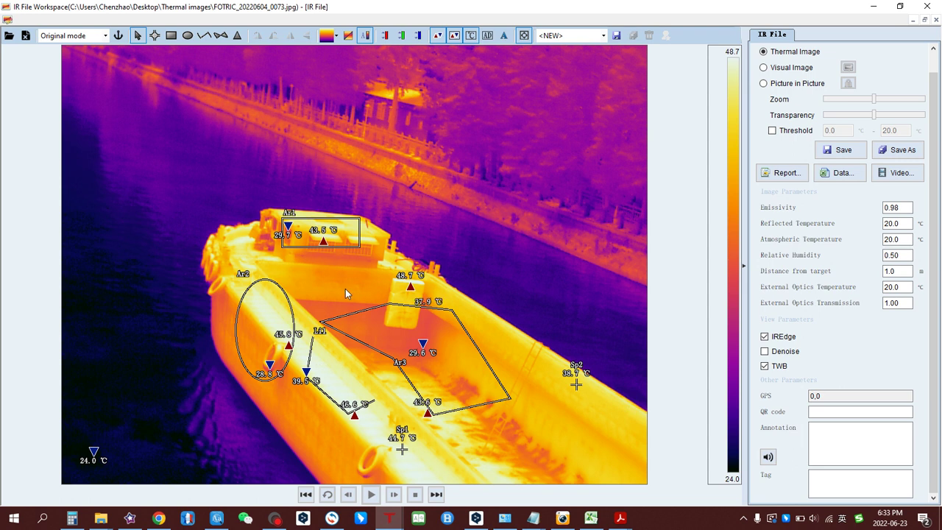
click(765, 353)
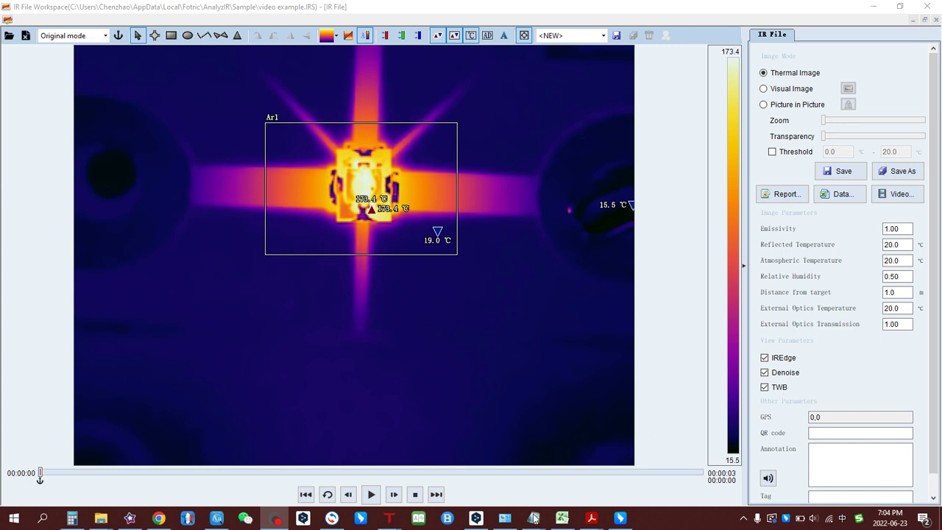
Bring up the Notepad note on TWB, read its thermal white balance explanation, and return to the video example's thermal image.
mouse_move(534, 518)
click(570, 468)
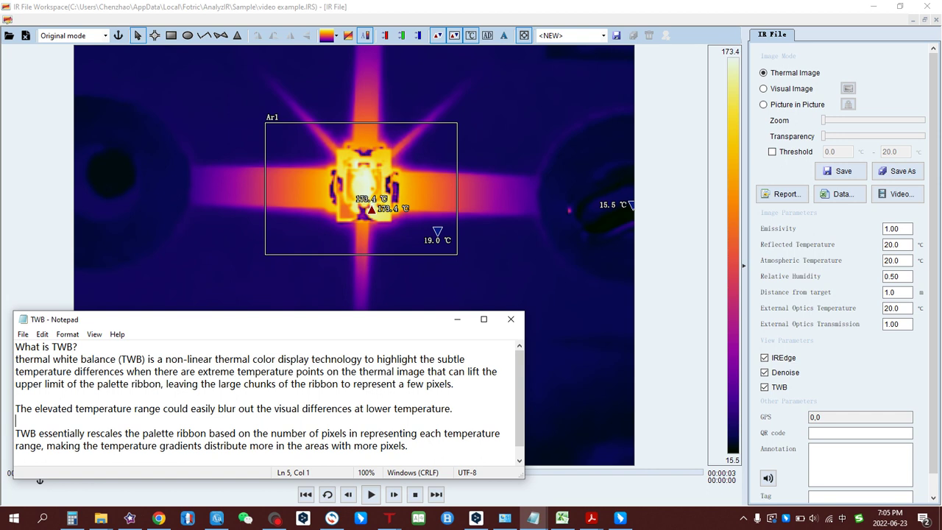
click(275, 518)
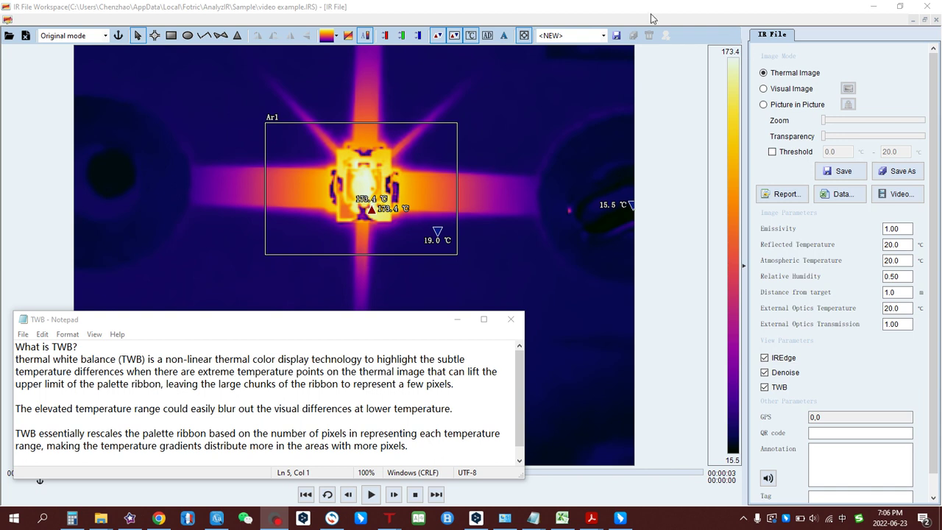
key(alt+Tab)
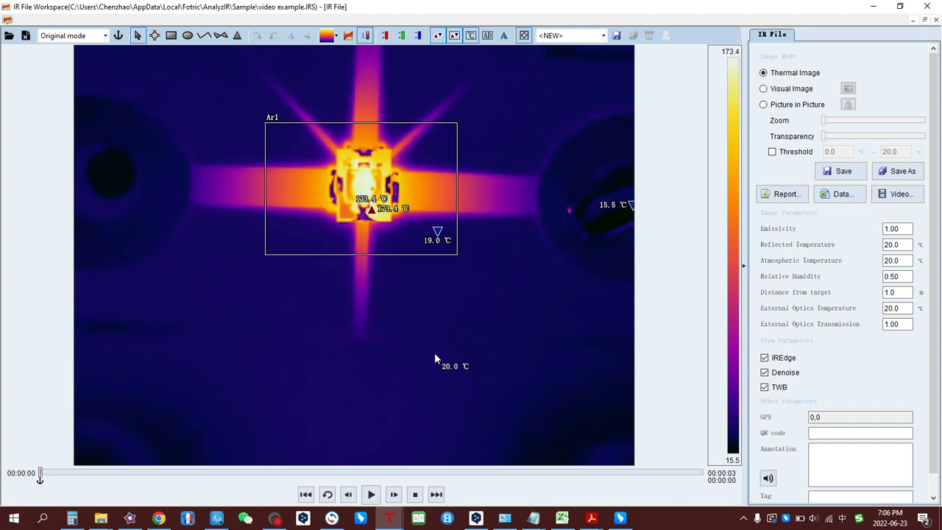
Switch TWB off and back on for the video example to compare how the palette shows the temperature differences.
click(765, 393)
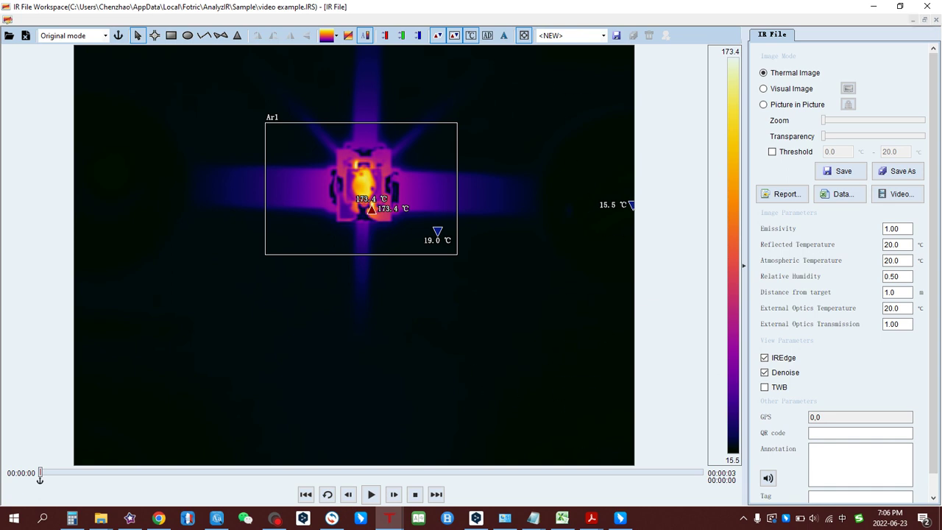
click(764, 386)
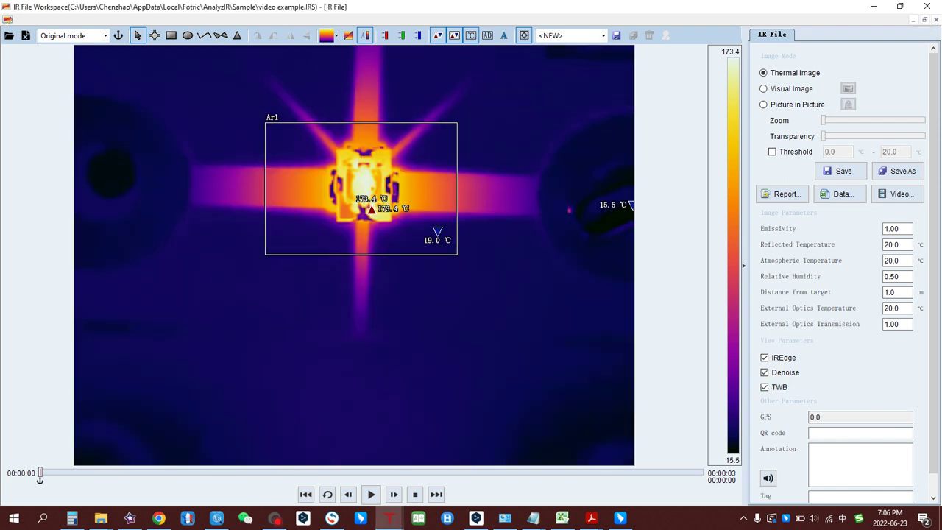